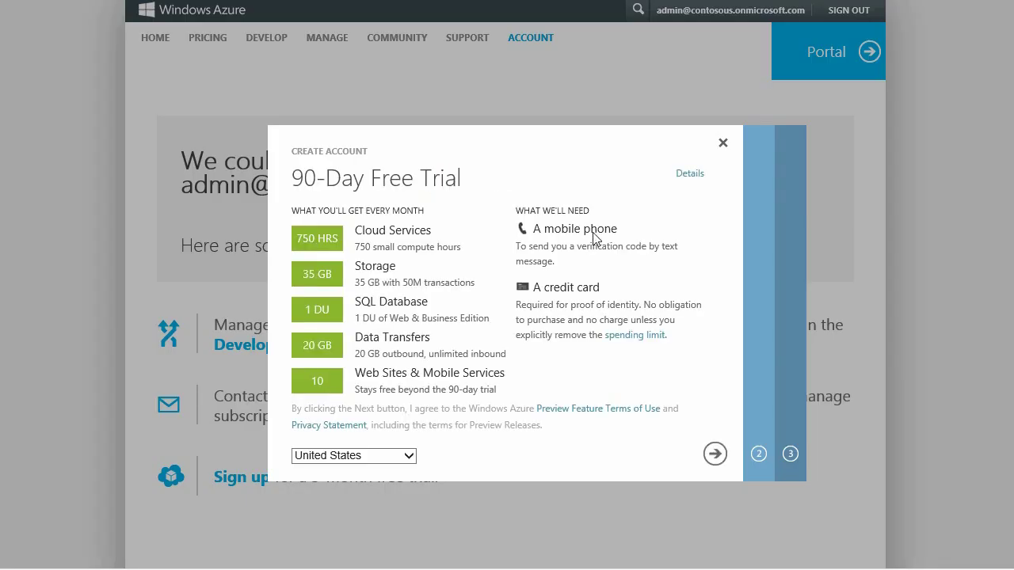
Advance the trial sign-up and open the ContosoUSA directory's users list.
{"action": "left_click", "coordinate": [715, 452]}
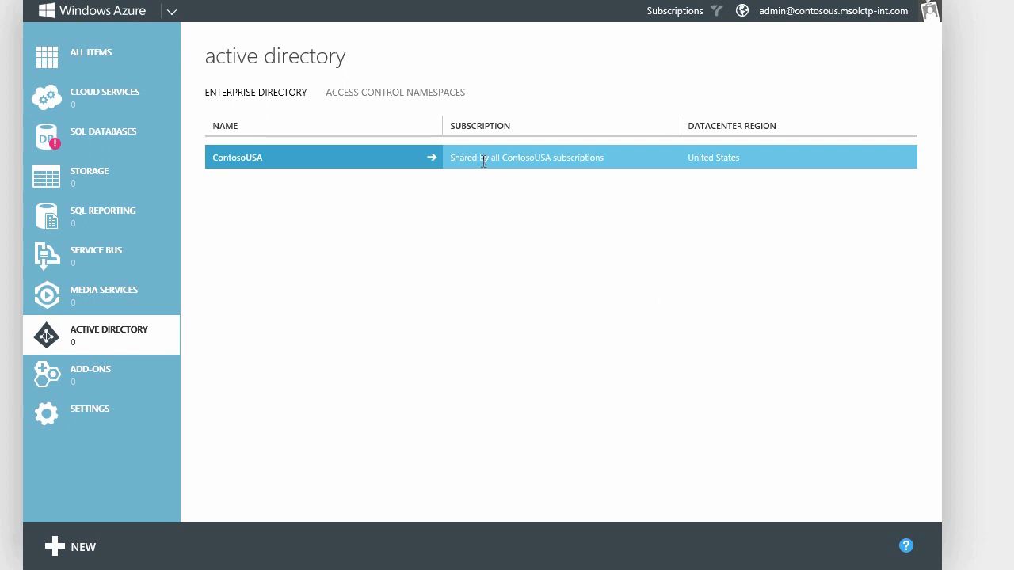
{"action": "left_click", "coordinate": [411, 173]}
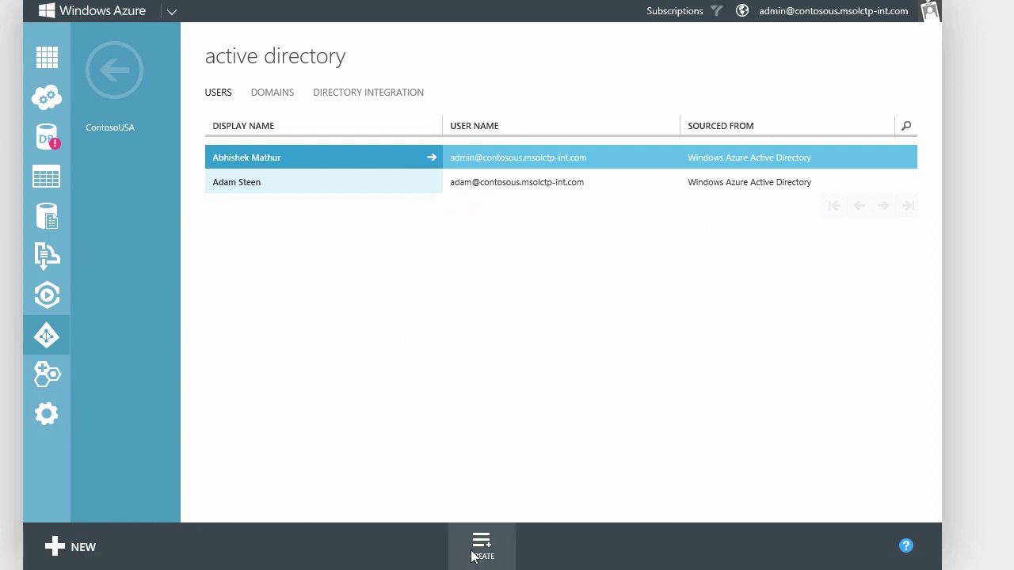
Start a new directory user and enter its first name, last name and user name.
{"action": "left_click", "coordinate": [473, 551]}
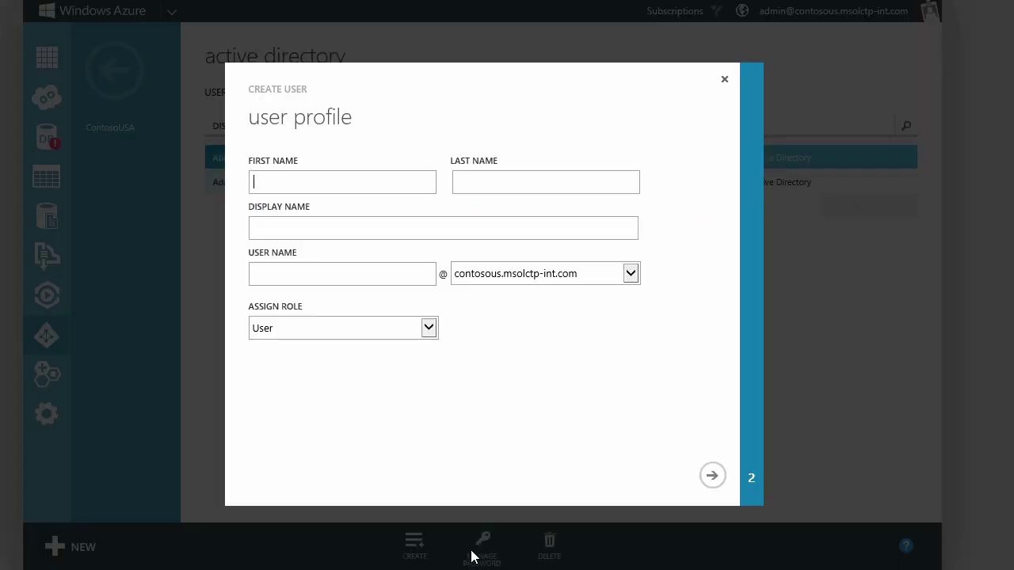
{"action": "type", "text": "Jeff"}
{"action": "key", "text": "Tab"}
{"action": "type", "text": "S"}
{"action": "key", "text": "Tab"}
{"action": "key", "text": "Tab"}
{"action": "type", "text": "jeffs"}
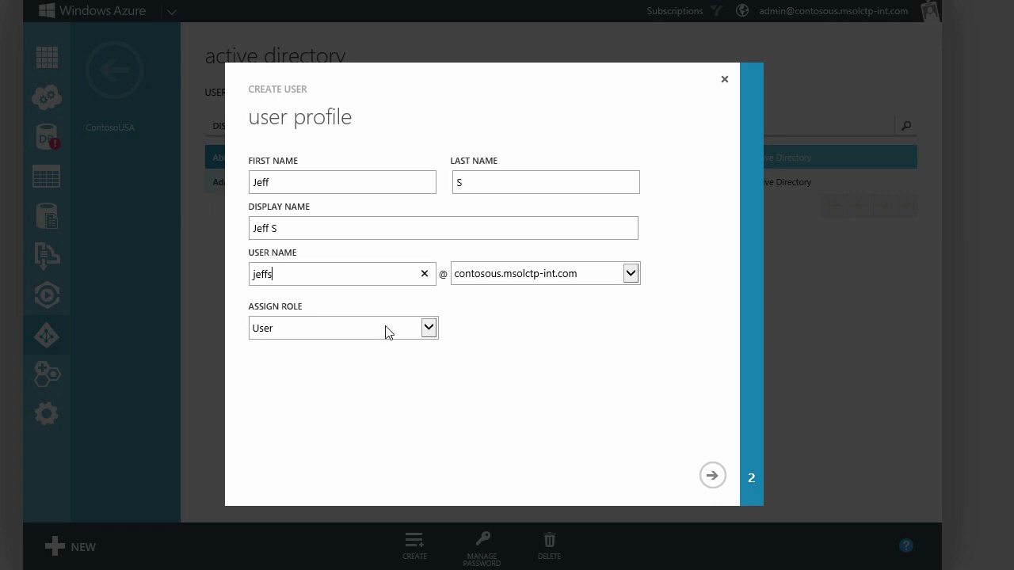
{"action": "key", "text": "Tab"}
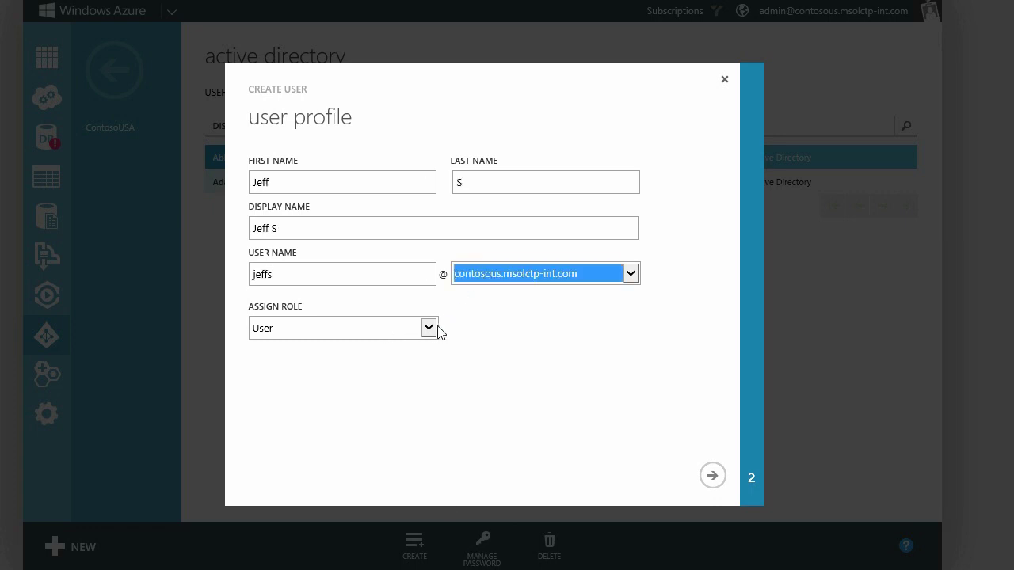
Make the user a Global Administrator with an alternate e-mail and multi-factor authentication required.
{"action": "left_click", "coordinate": [430, 329]}
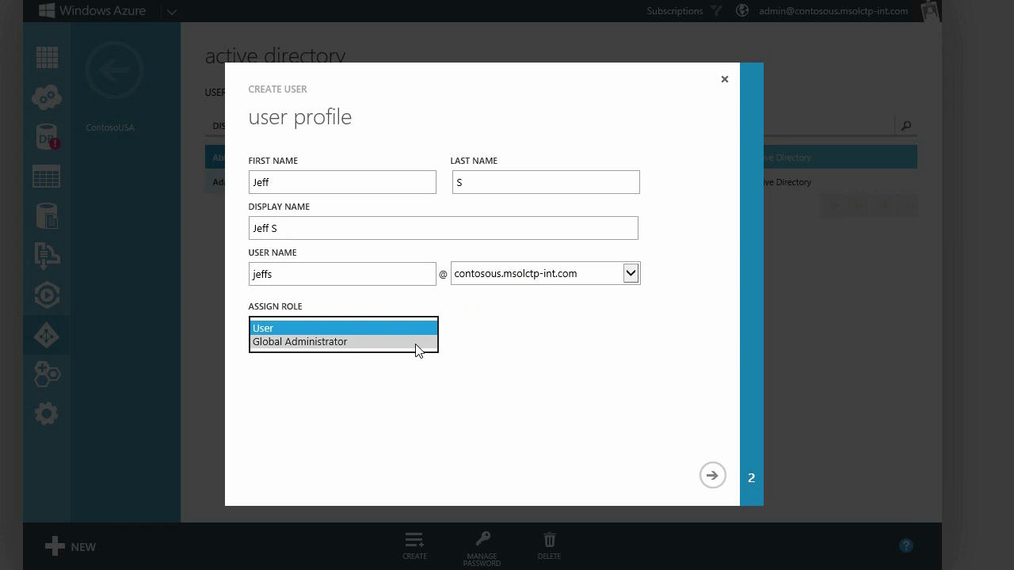
{"action": "left_click", "coordinate": [418, 349]}
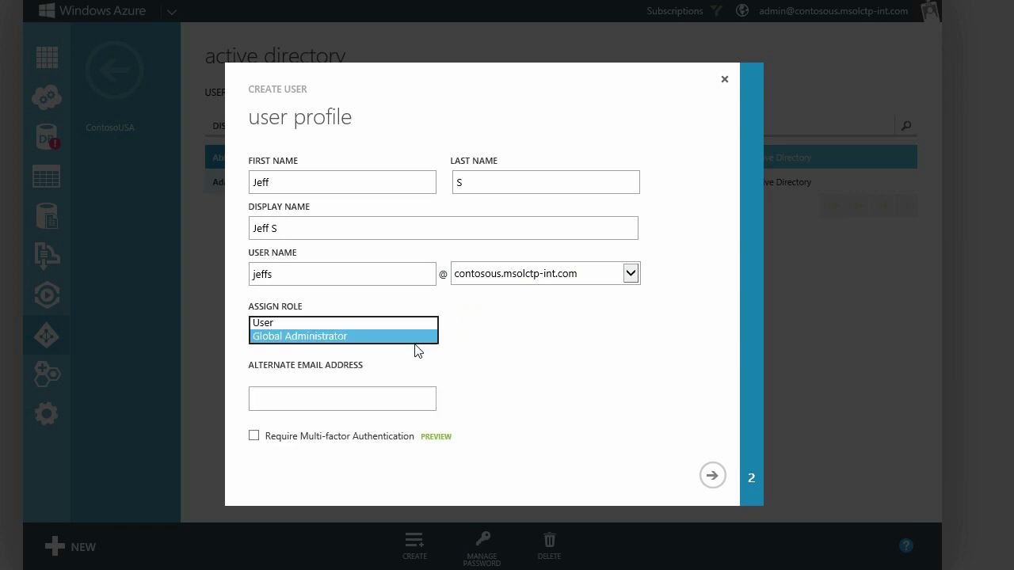
{"action": "left_click", "coordinate": [309, 399]}
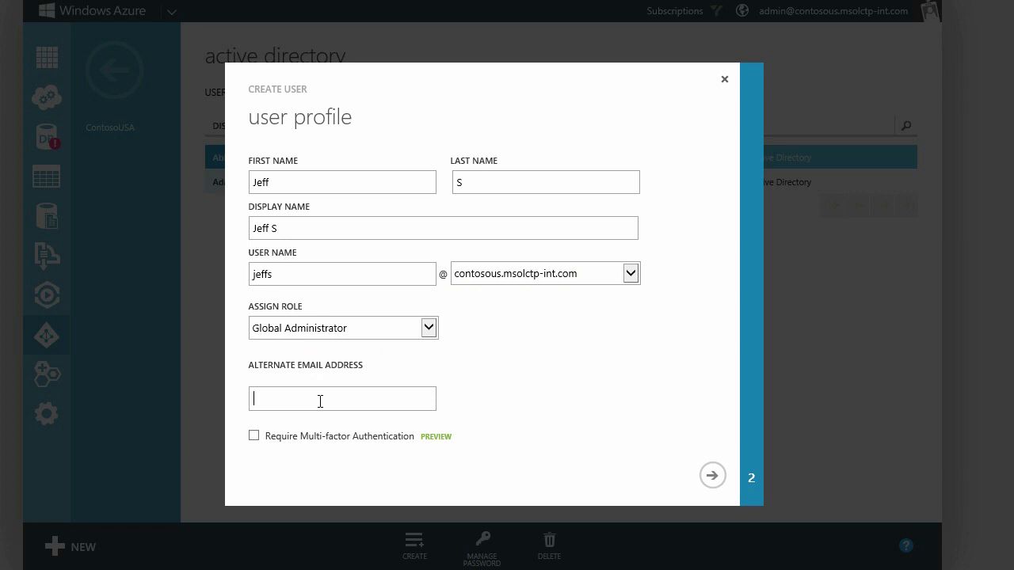
{"action": "left_click", "coordinate": [253, 435]}
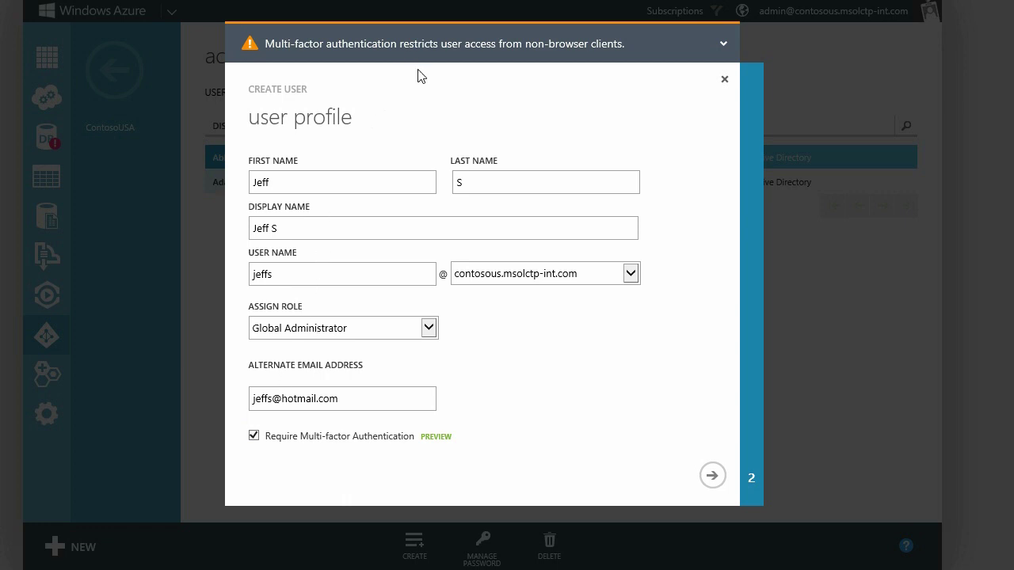
{"action": "left_click", "coordinate": [712, 476]}
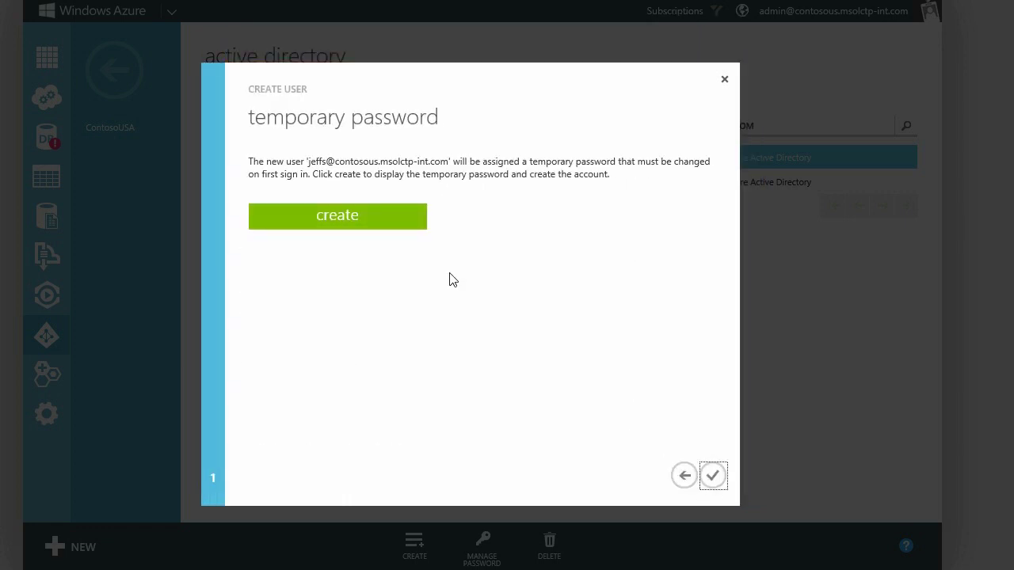
Create the user with its temporary password, close the wizard, and view the directory's domains.
{"action": "left_click", "coordinate": [403, 214]}
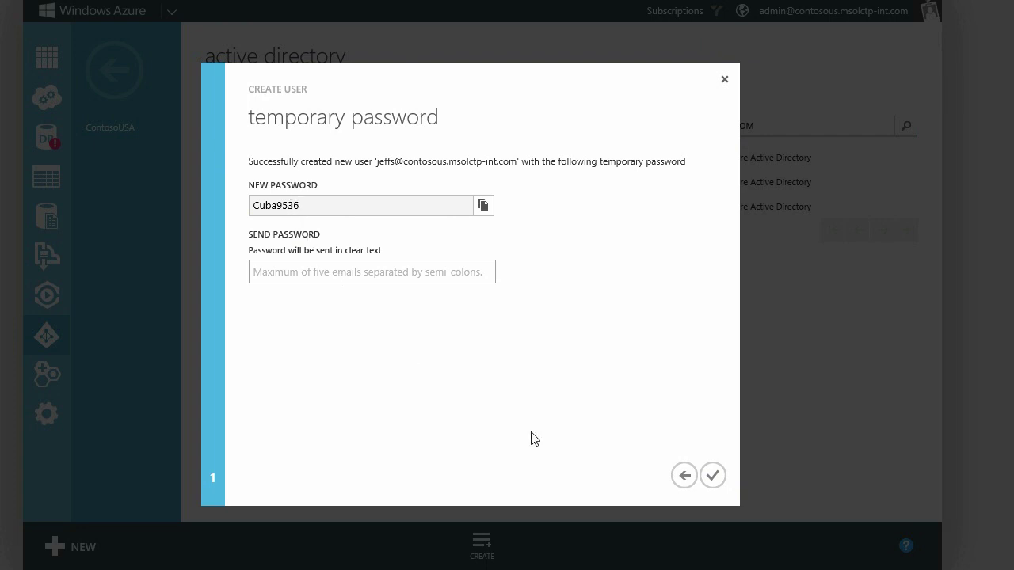
{"action": "left_click", "coordinate": [712, 477]}
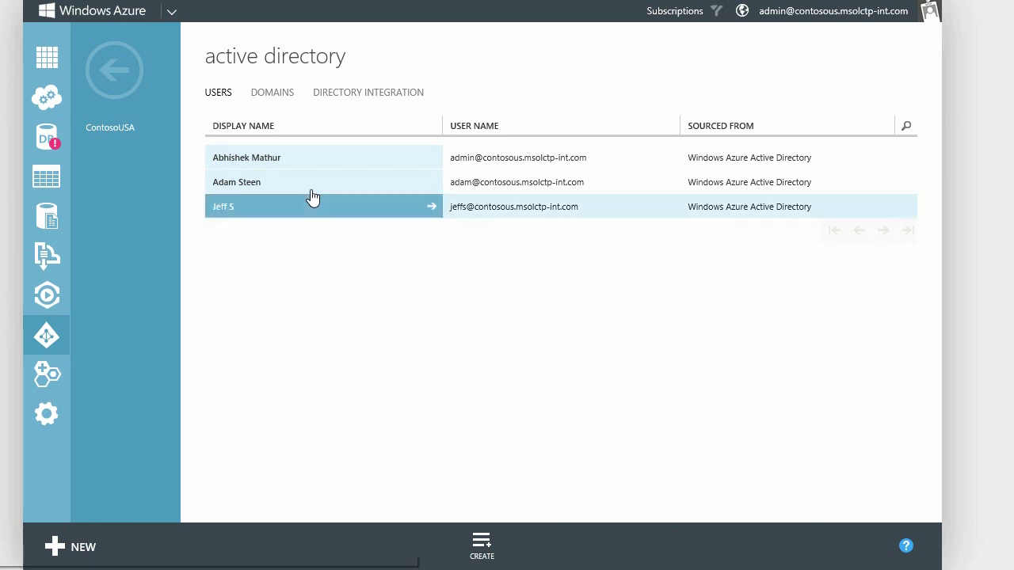
{"action": "left_click", "coordinate": [283, 99]}
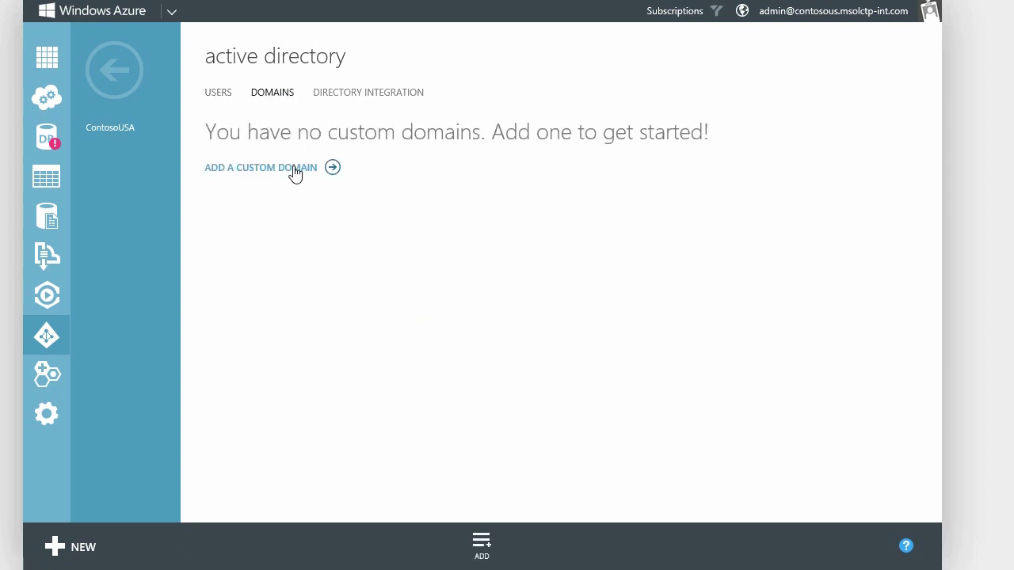
Add contosous.com as a custom domain and select its MS= TXT verification value.
{"action": "left_click", "coordinate": [295, 170]}
{"action": "left_click", "coordinate": [297, 203]}
{"action": "type", "text": "con"}
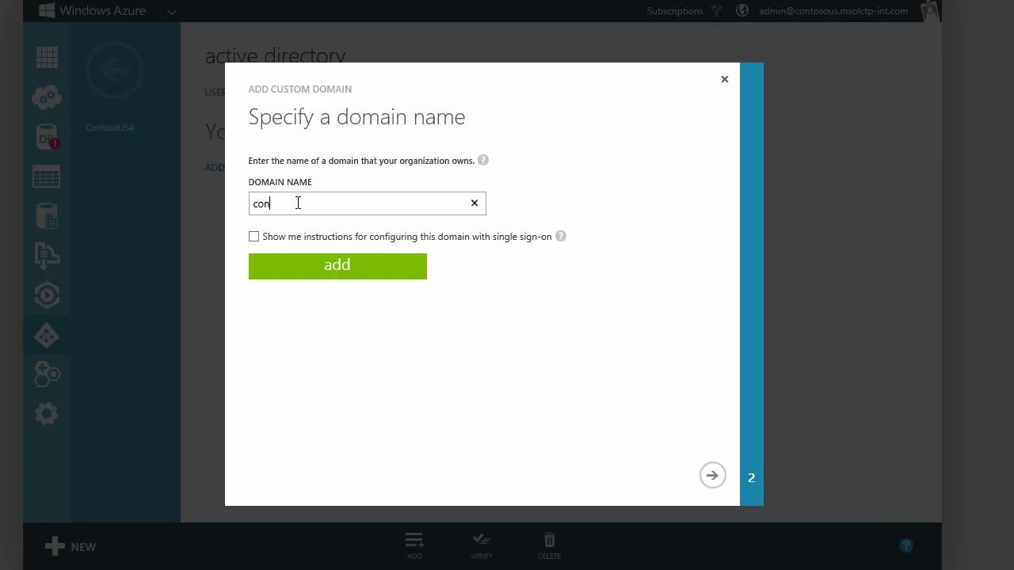
{"action": "type", "text": "tosous.com"}
{"action": "left_click", "coordinate": [317, 269]}
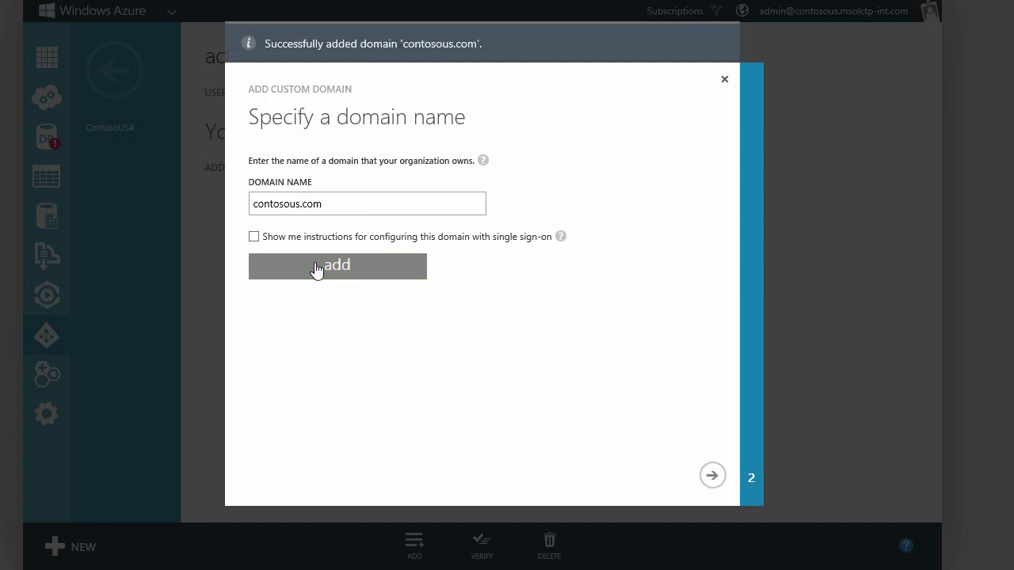
{"action": "left_click", "coordinate": [713, 480]}
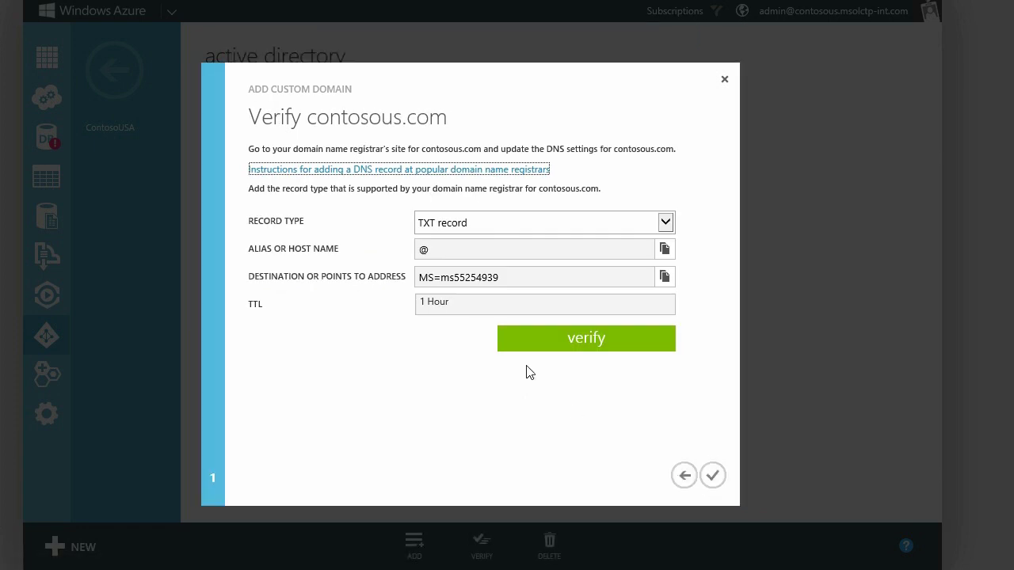
{"action": "left_click_drag", "start_coordinate": [506, 280], "coordinate": [405, 275]}
{"action": "key", "text": "ctrl+c"}
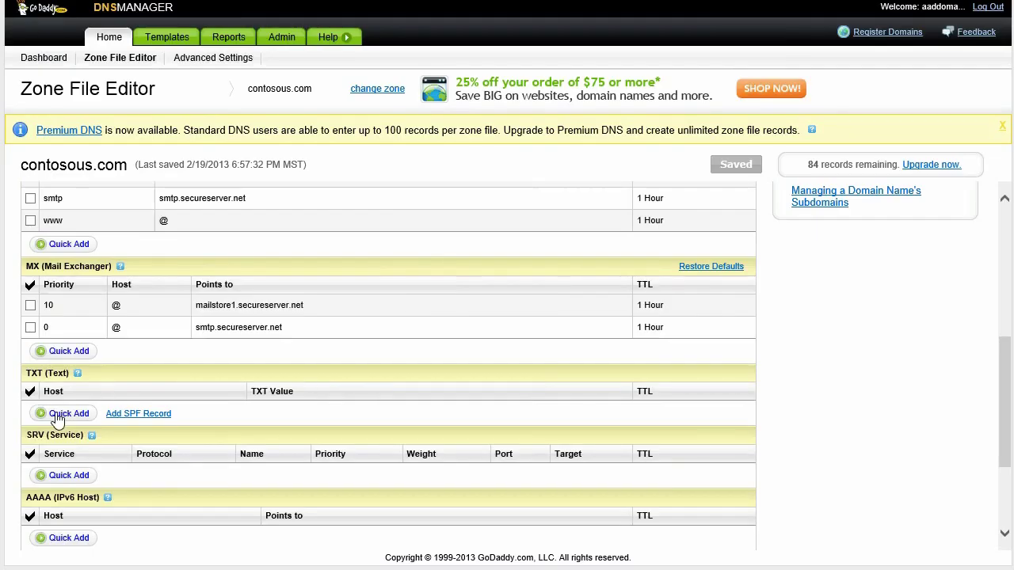
Add a TXT record with host @ and the pasted MS= verification value, and save the zone file.
{"action": "left_click", "coordinate": [55, 413]}
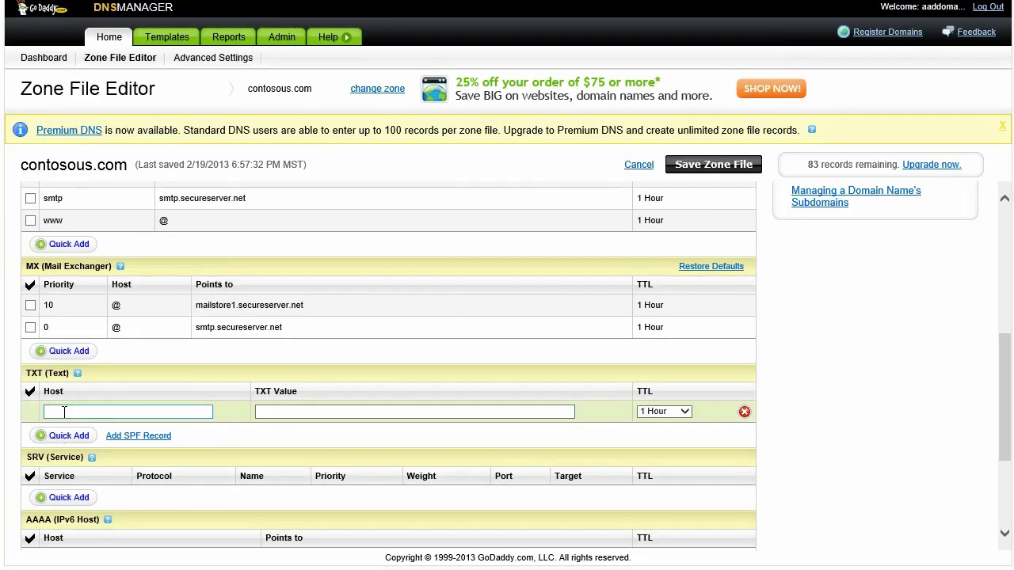
{"action": "type", "text": "@"}
{"action": "key", "text": "Tab"}
{"action": "key", "text": "ctrl+v"}
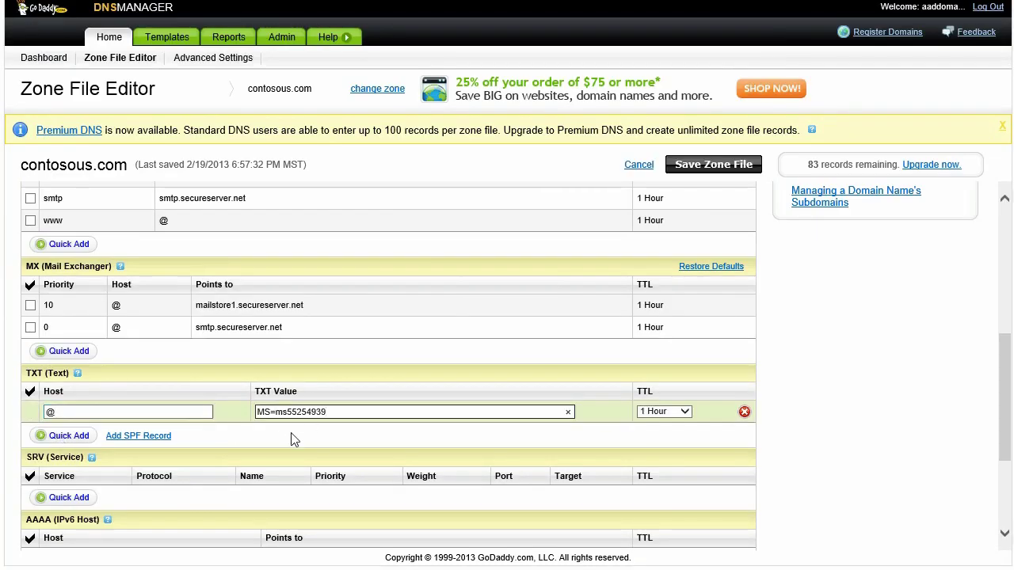
{"action": "left_click", "coordinate": [688, 167]}
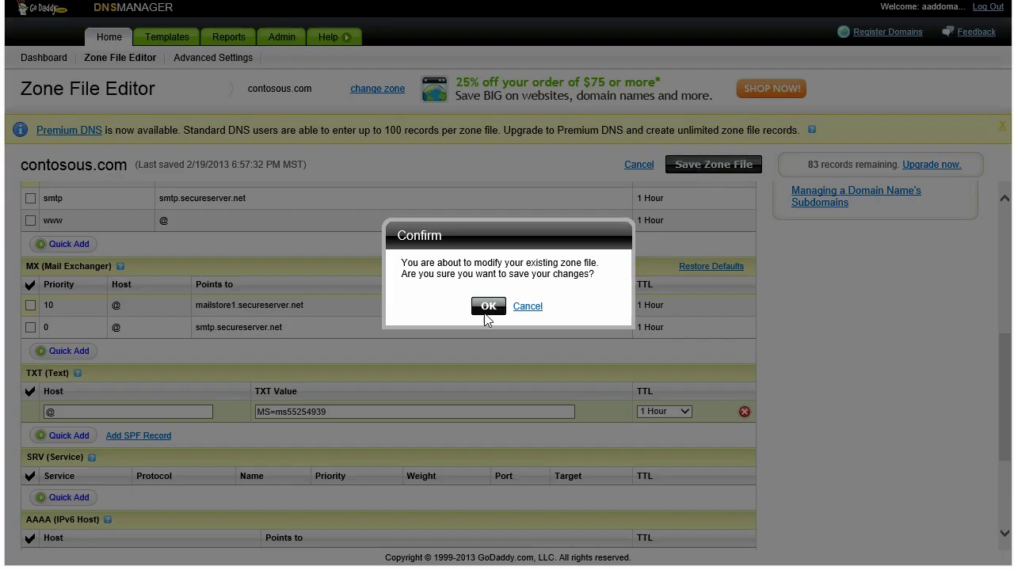
{"action": "left_click", "coordinate": [486, 317]}
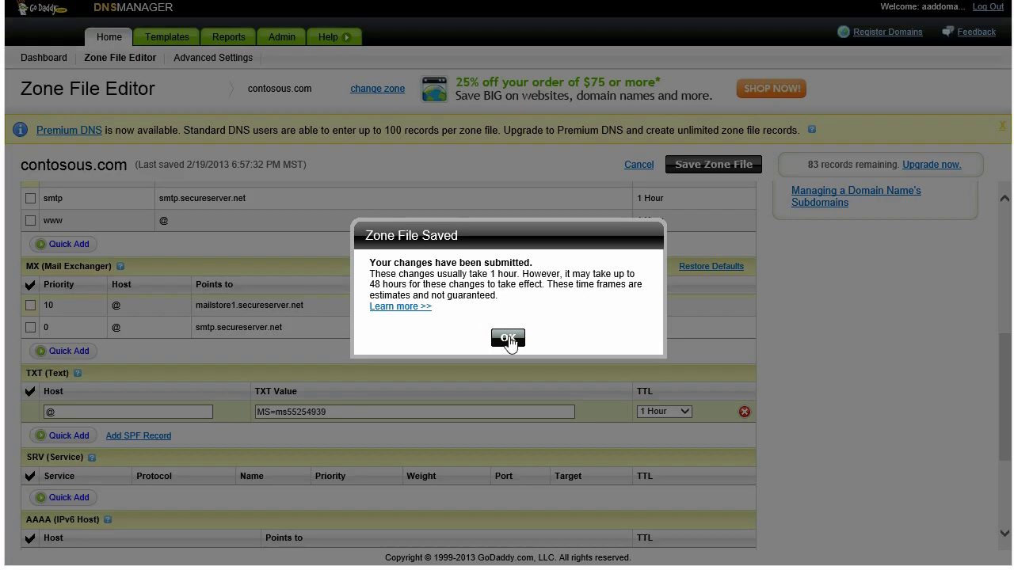
{"action": "left_click", "coordinate": [507, 338]}
{"action": "left_click_drag", "start_coordinate": [1007, 282], "coordinate": [984, 391]}
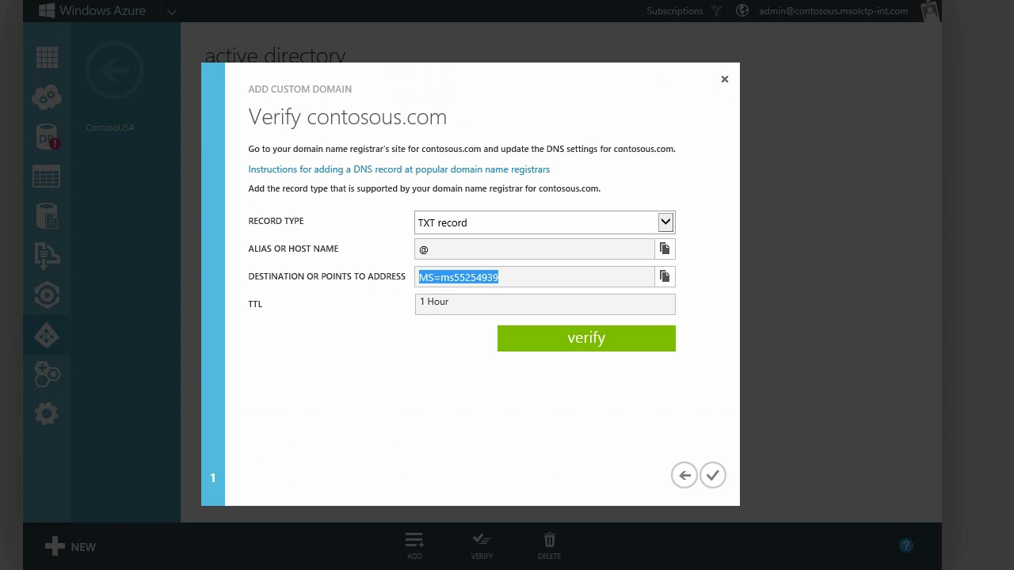
Verify ownership of contosous.com and begin making it the primary domain.
{"action": "left_click", "coordinate": [558, 346]}
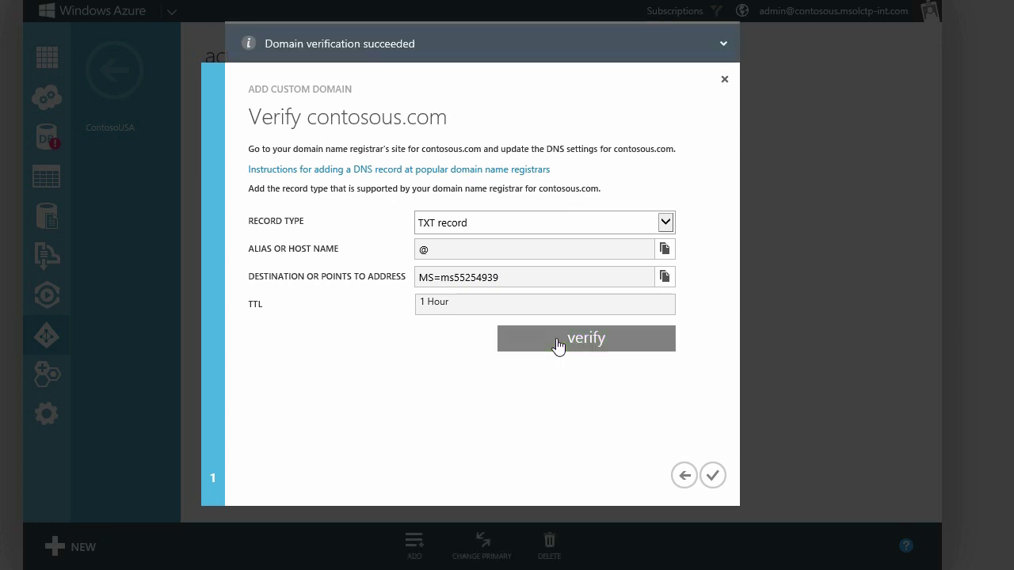
{"action": "left_click", "coordinate": [711, 477]}
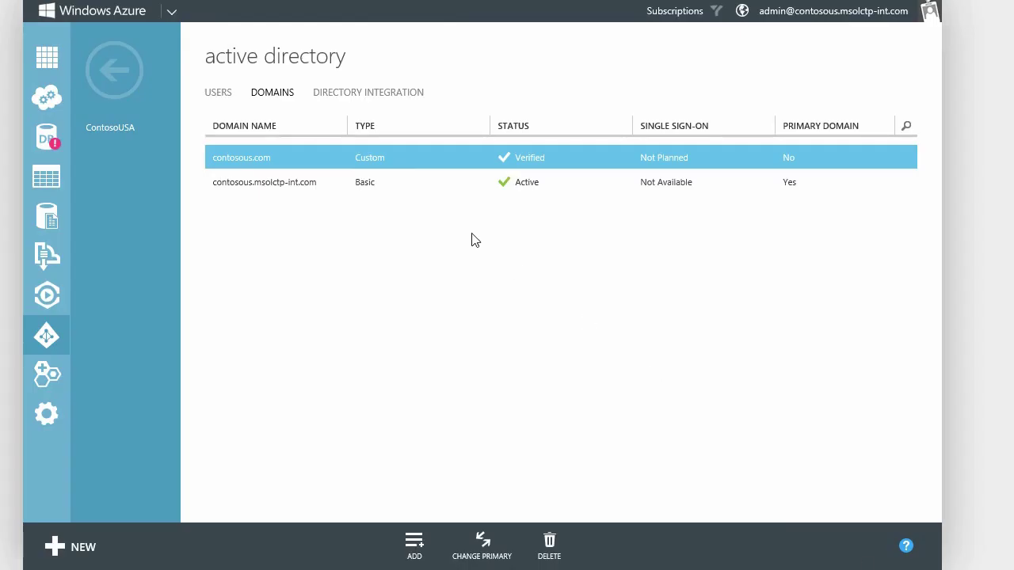
{"action": "left_click", "coordinate": [487, 543]}
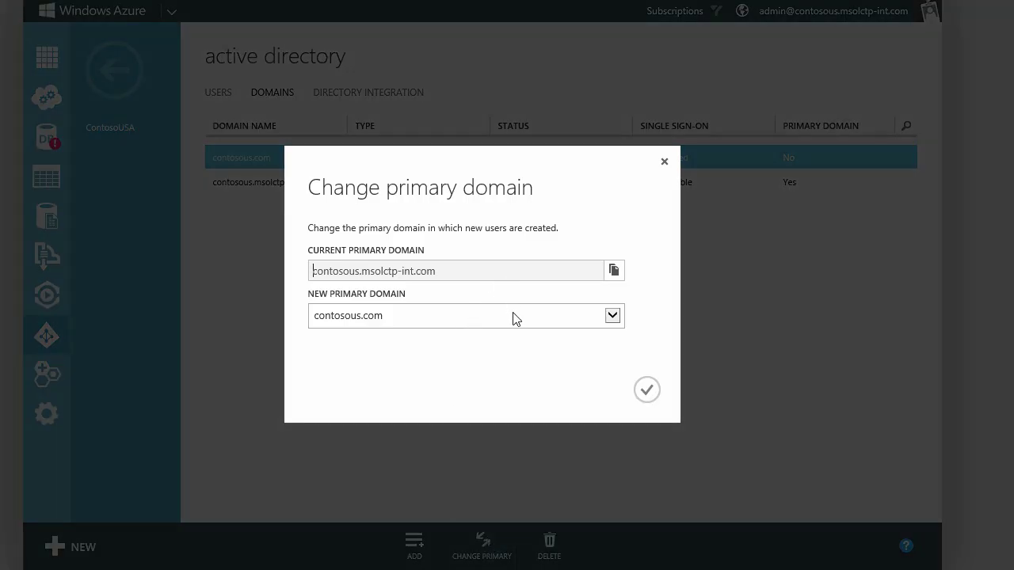
Confirm contosous.com as primary domain and return to ContosoUSA's users list.
{"action": "left_click", "coordinate": [646, 390]}
{"action": "left_click", "coordinate": [47, 339]}
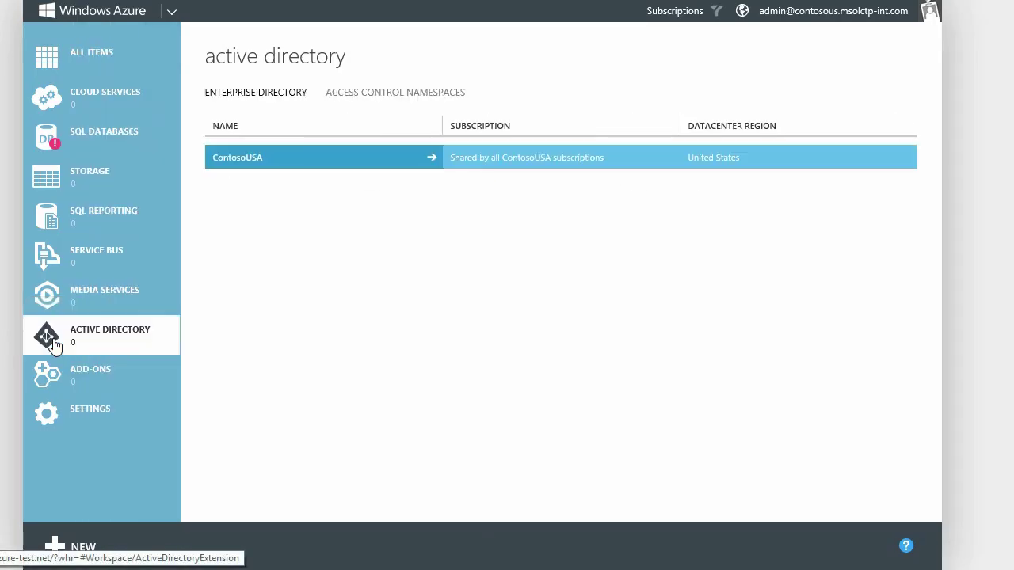
{"action": "left_click", "coordinate": [250, 162]}
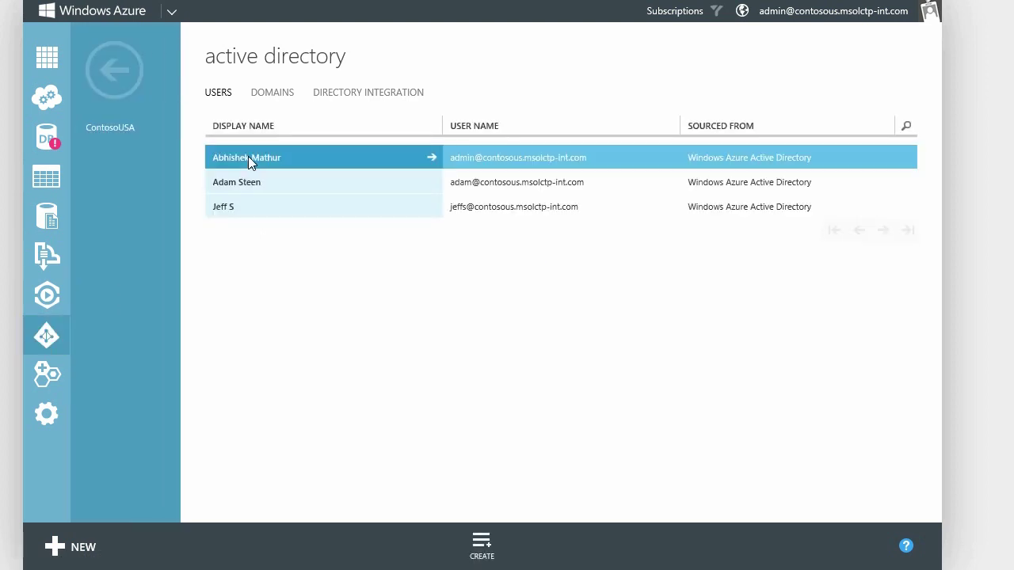
Create a contosous.com user with first, last and user names and a generated temporary password.
{"action": "left_click", "coordinate": [481, 545]}
{"action": "type", "text": "Saurabh"}
{"action": "key", "text": "Tab"}
{"action": "type", "text": "K"}
{"action": "key", "text": "Tab"}
{"action": "key", "text": "Tab"}
{"action": "type", "text": "saurabh"}
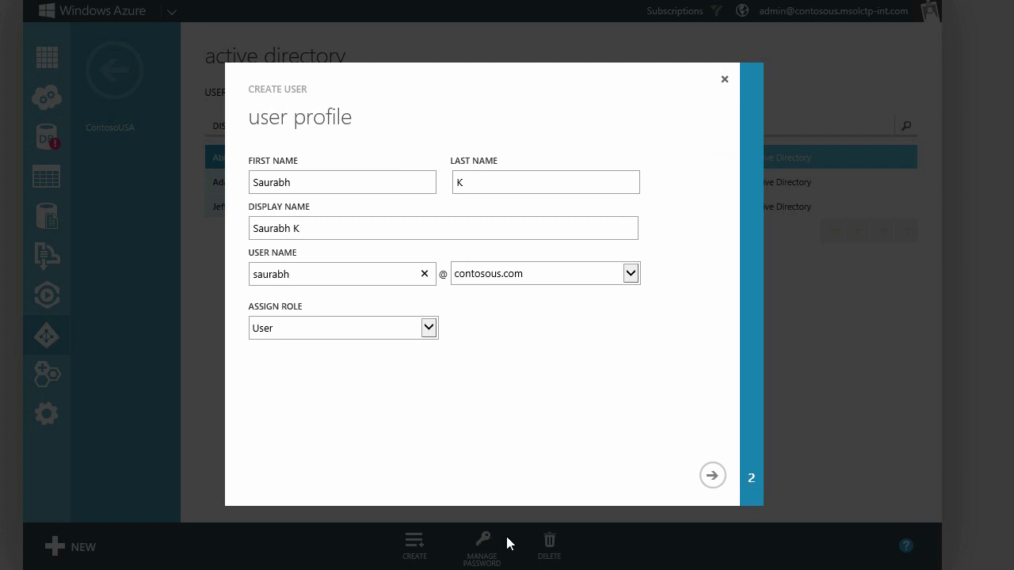
{"action": "left_click", "coordinate": [712, 475]}
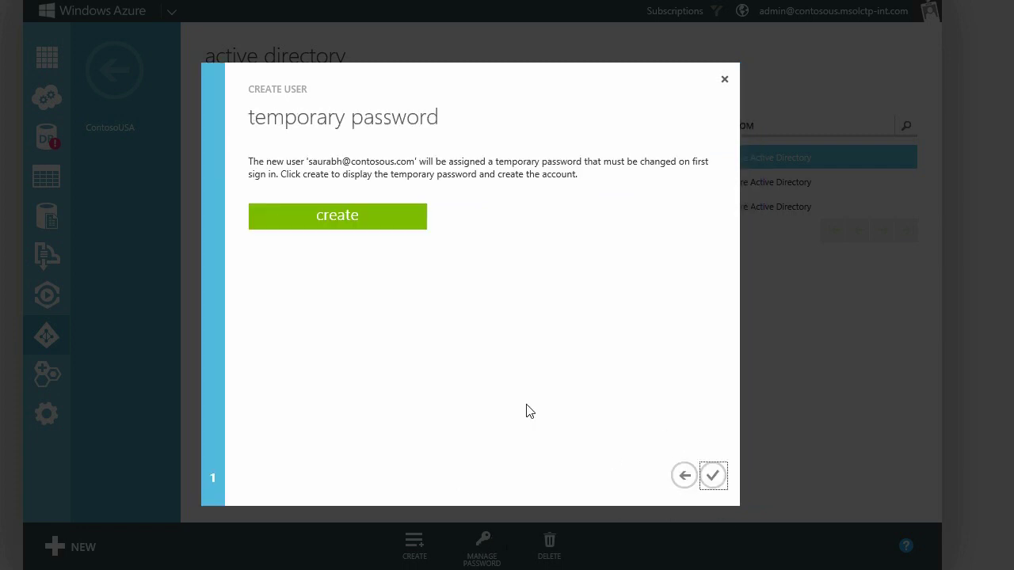
{"action": "left_click", "coordinate": [348, 228]}
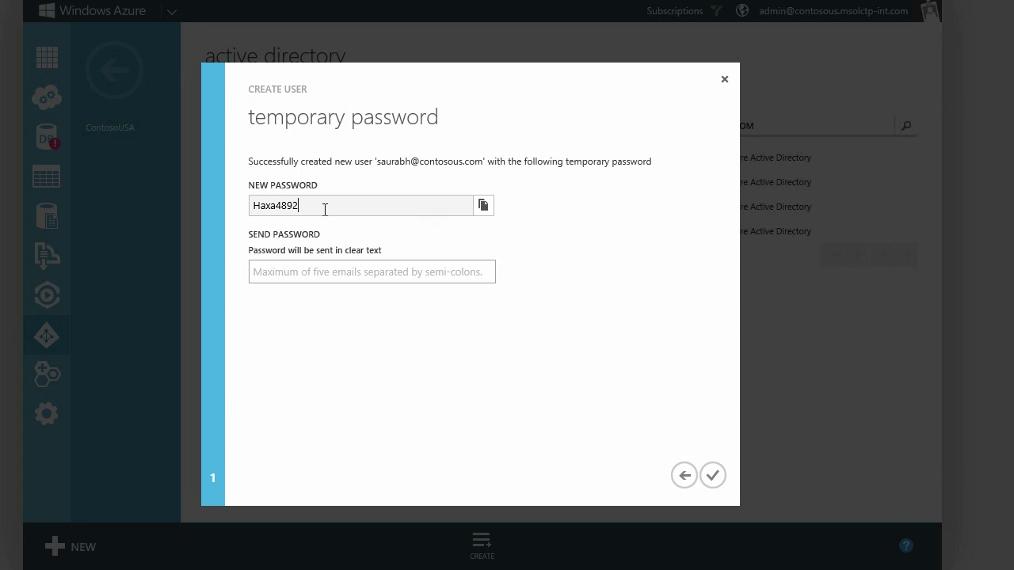
{"action": "double_click", "coordinate": [331, 206]}
{"action": "left_click", "coordinate": [710, 476]}
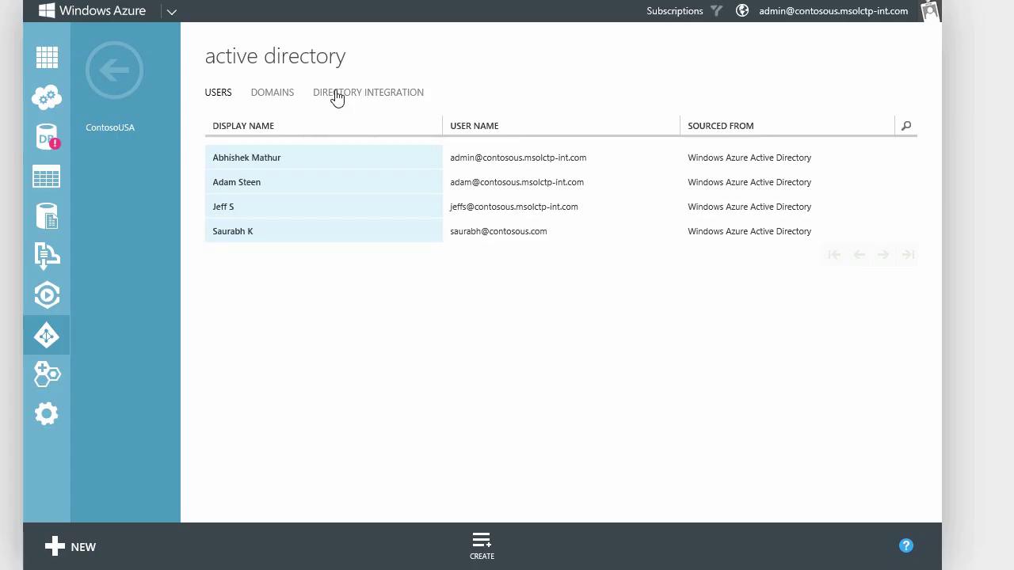
Set Directory Sync to Activated under Directory Integration and download the sync tool.
{"action": "left_click", "coordinate": [336, 95]}
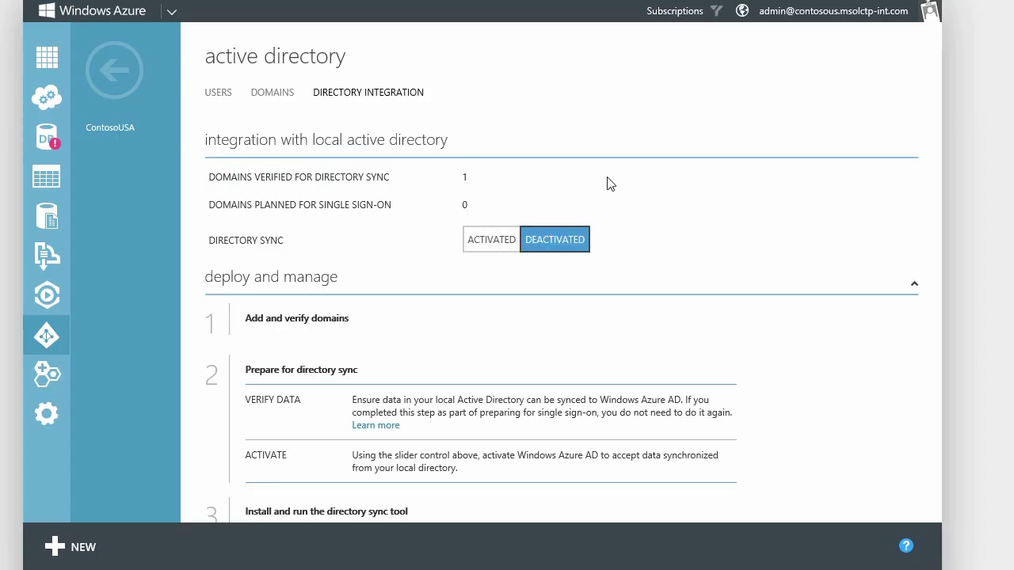
{"action": "scroll", "coordinate": [561, 280], "scroll_direction": "down", "scroll_amount": 3}
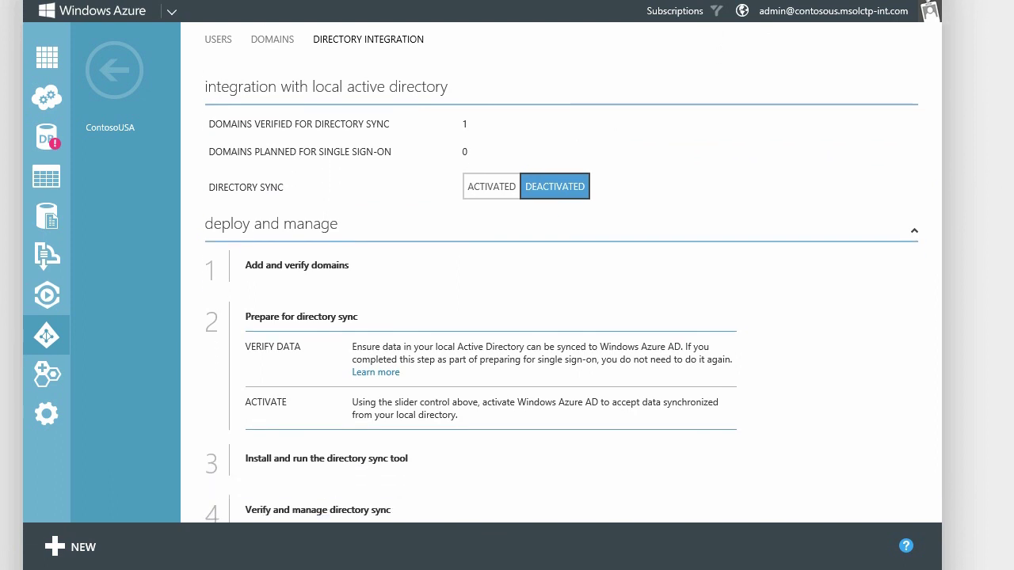
{"action": "scroll", "coordinate": [562, 279], "scroll_direction": "up", "scroll_amount": 3}
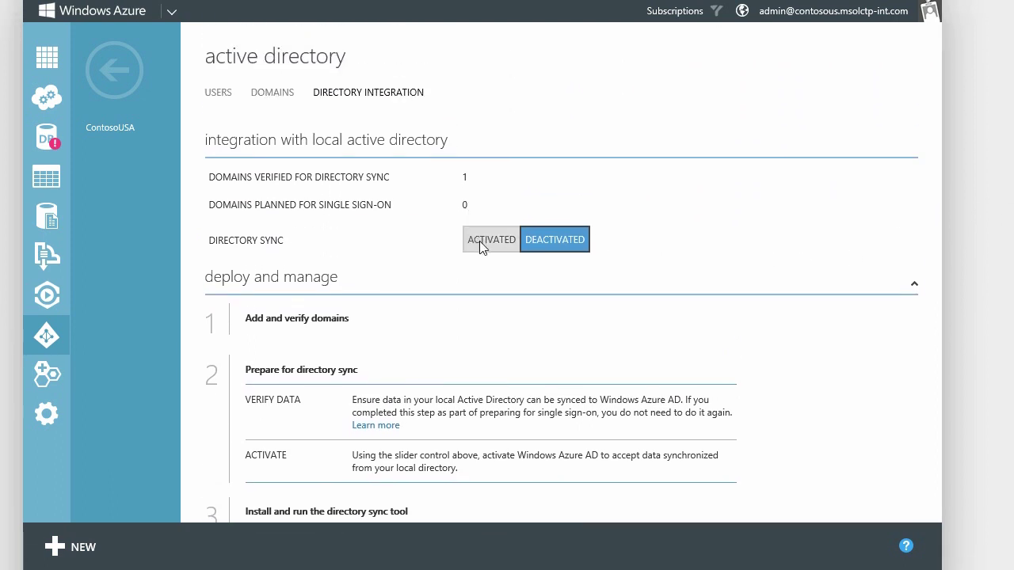
{"action": "left_click", "coordinate": [479, 241]}
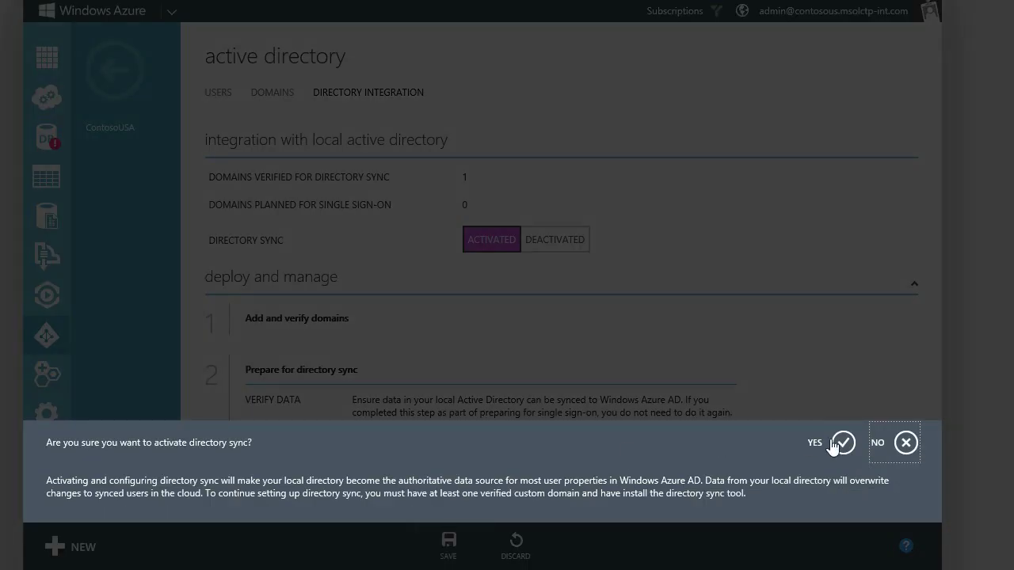
{"action": "left_click", "coordinate": [835, 443]}
{"action": "scroll", "coordinate": [554, 387], "scroll_direction": "down", "scroll_amount": 3}
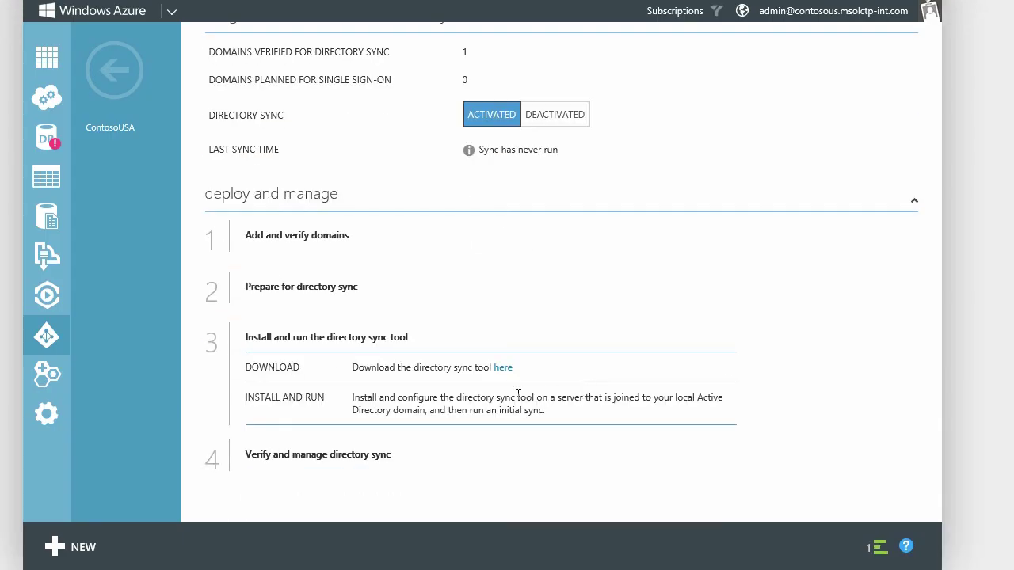
{"action": "left_click", "coordinate": [502, 371]}
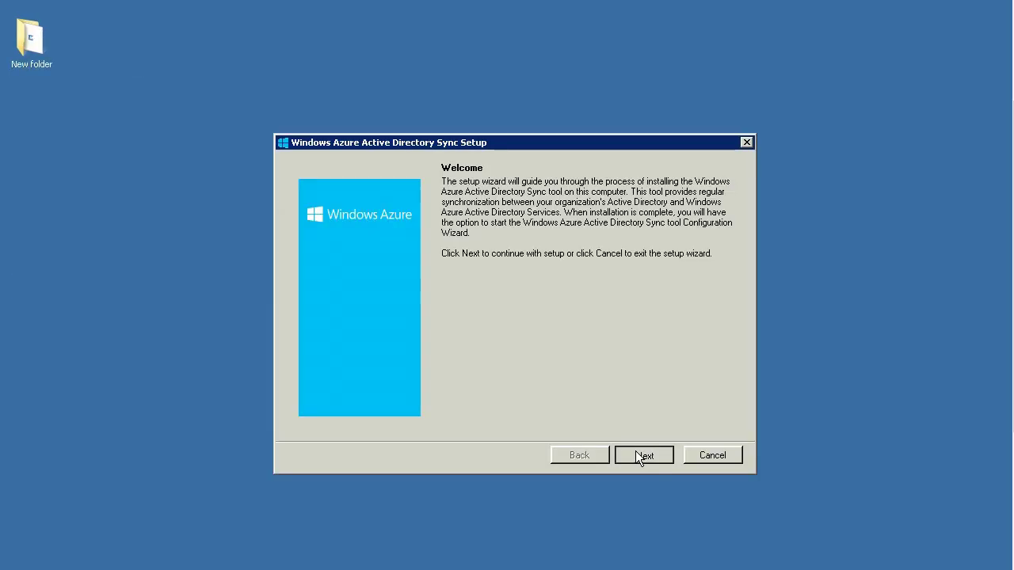
Install the Windows Azure Active Directory Sync tool, accepting the license terms.
{"action": "left_click", "coordinate": [635, 451]}
{"action": "left_click", "coordinate": [445, 406]}
{"action": "left_click", "coordinate": [641, 456]}
{"action": "left_click", "coordinate": [642, 456]}
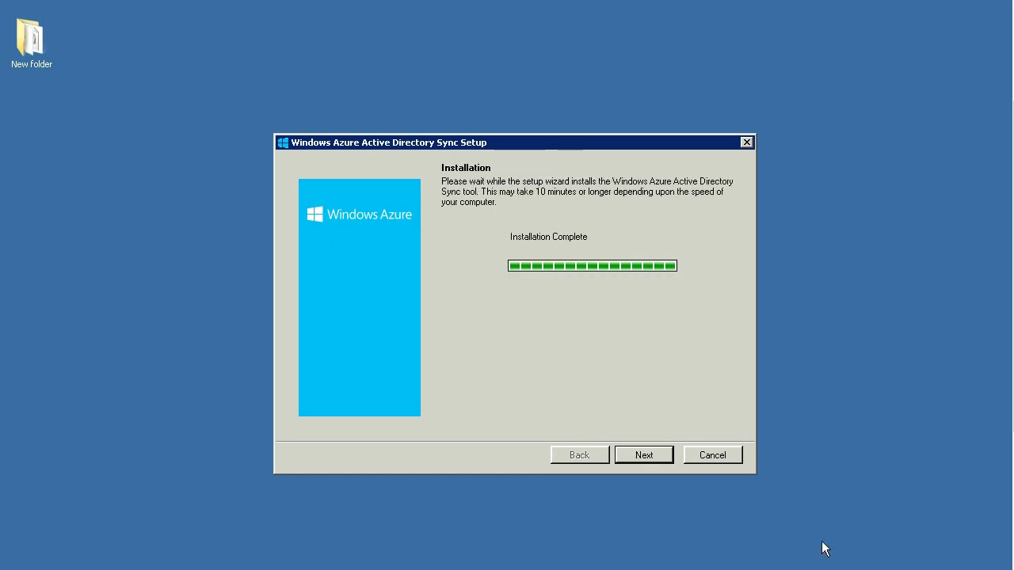
{"action": "left_click", "coordinate": [654, 455]}
{"action": "left_click", "coordinate": [643, 455]}
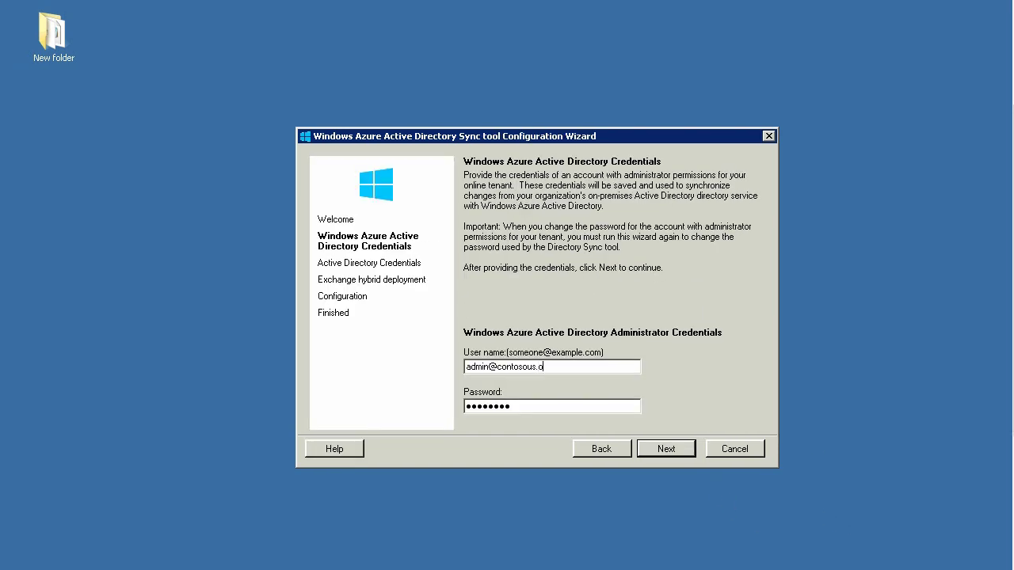
Enter the Azure and on-premises administrator credentials and complete the configuration wizard.
{"action": "type", "text": "nmicrosoft.com"}
{"action": "left_click", "coordinate": [663, 448]}
{"action": "type", "text": "admin@cont"}
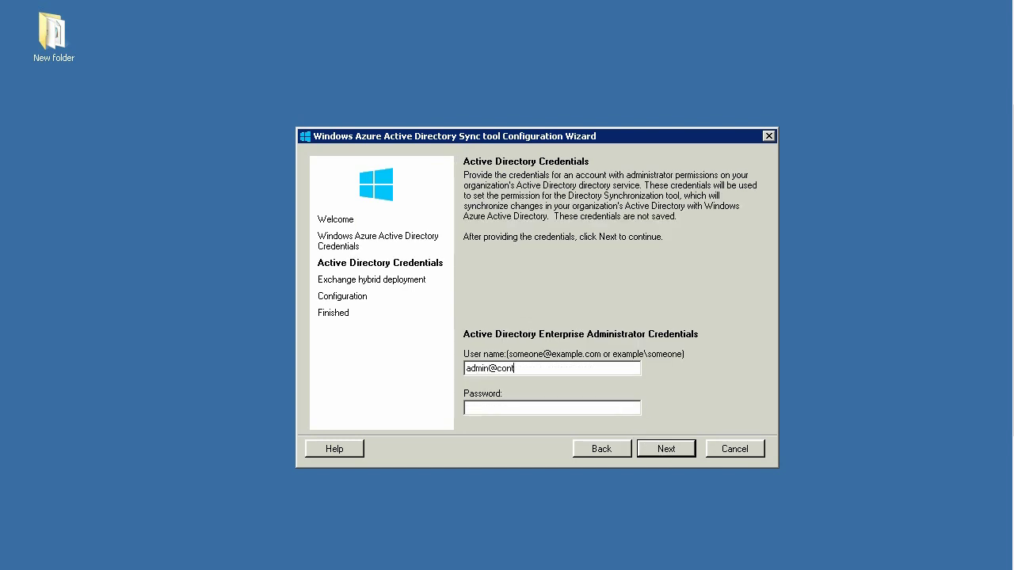
{"action": "type", "text": "********"}
{"action": "left_click", "coordinate": [662, 455]}
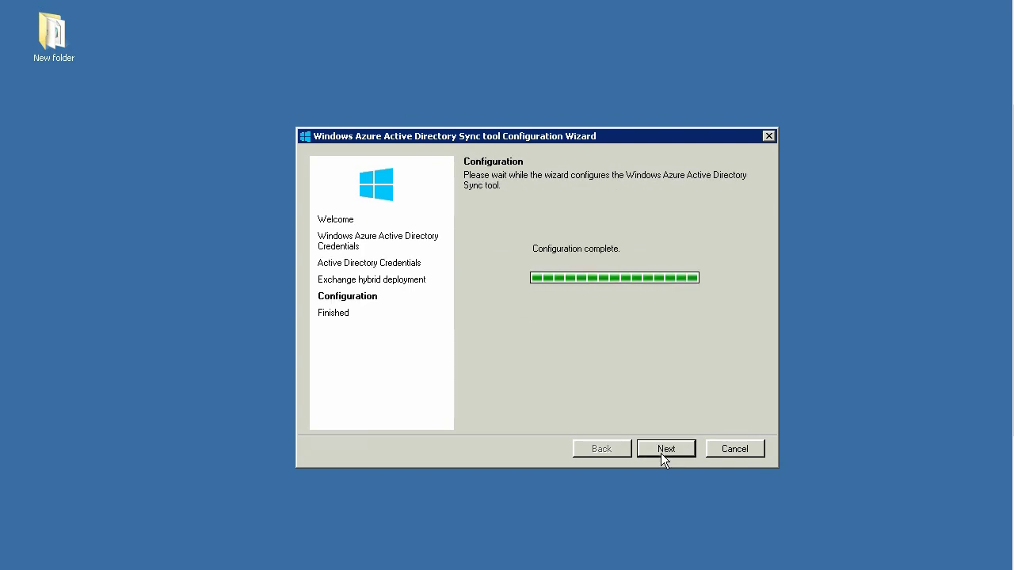
{"action": "left_click", "coordinate": [662, 454]}
{"action": "left_click", "coordinate": [662, 450]}
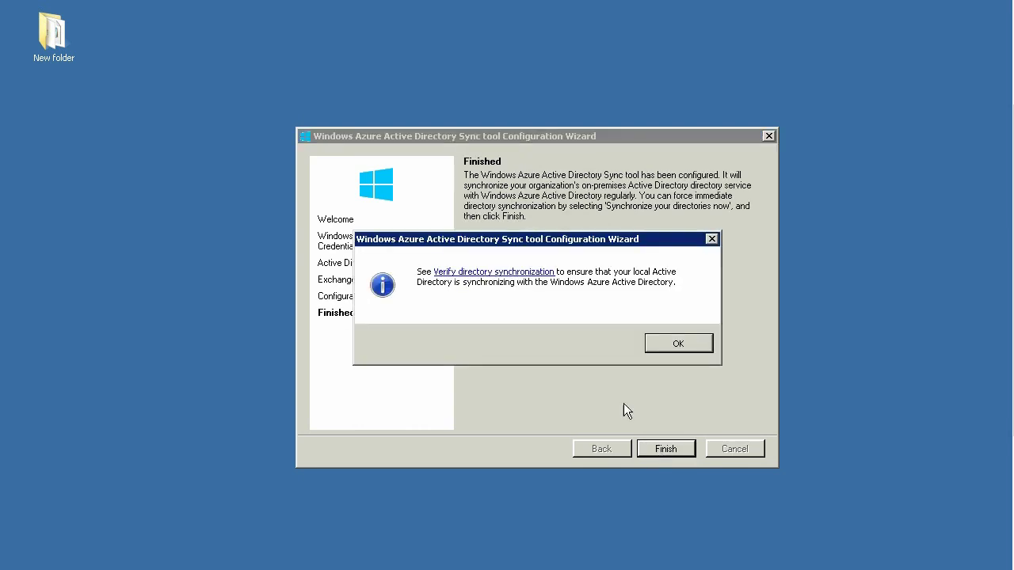
{"action": "left_click", "coordinate": [679, 345]}
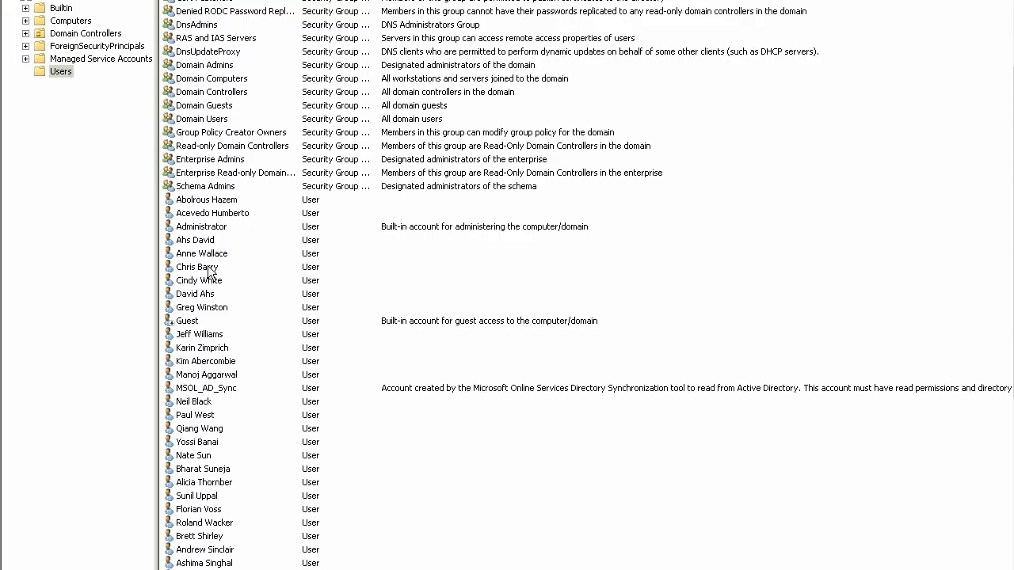
{"action": "left_click", "coordinate": [220, 230]}
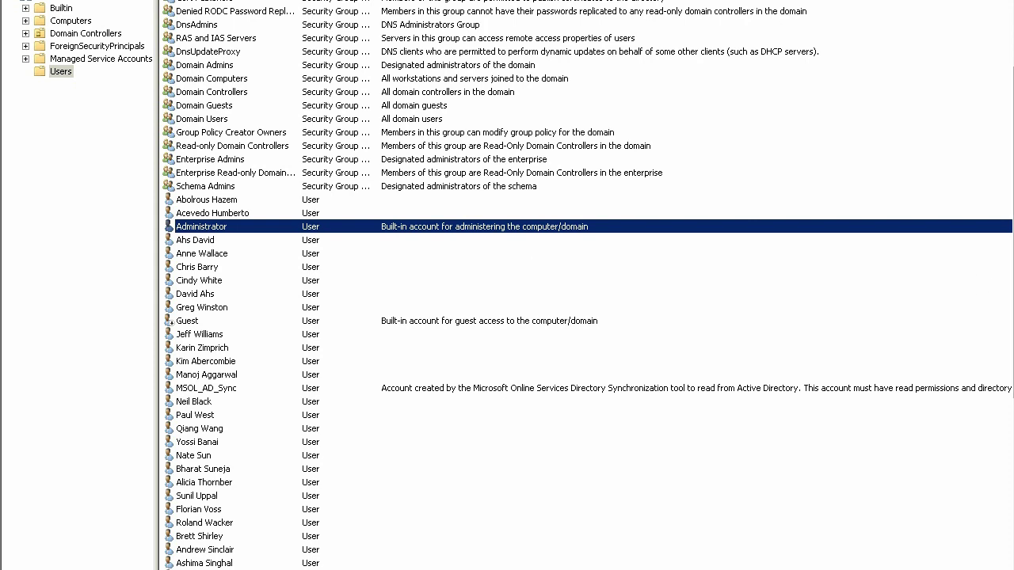
{"action": "scroll", "coordinate": [1011, 317], "scroll_direction": "down", "scroll_amount": 1}
{"action": "scroll", "coordinate": [585, 286], "scroll_direction": "down", "scroll_amount": 2}
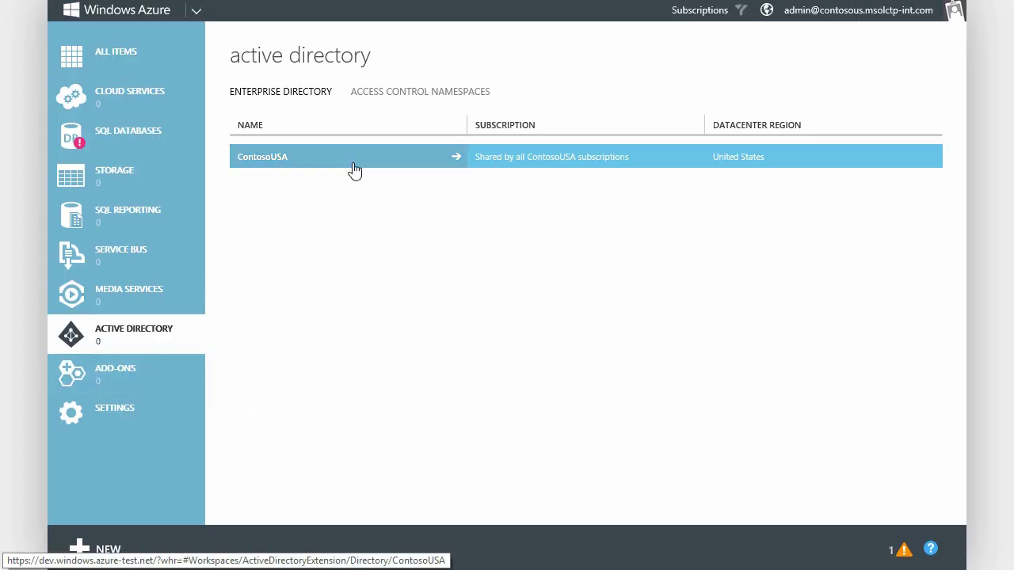
Open the ContosoUSA directory's users and scroll through the synced on-premises accounts.
{"action": "left_click", "coordinate": [354, 168]}
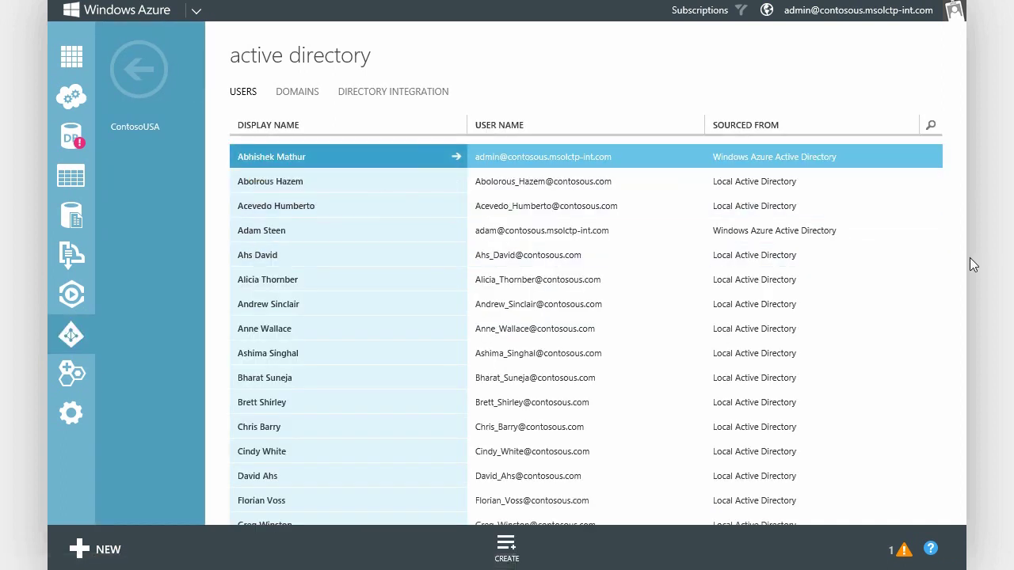
{"action": "scroll", "coordinate": [586, 317], "scroll_direction": "down", "scroll_amount": 3}
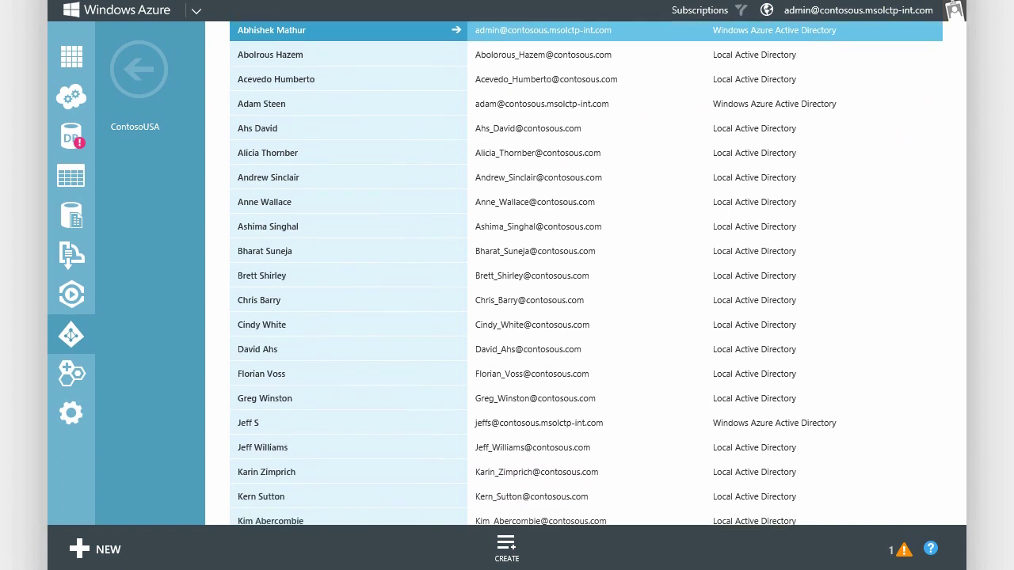
{"action": "scroll", "coordinate": [586, 273], "scroll_direction": "down", "scroll_amount": 2}
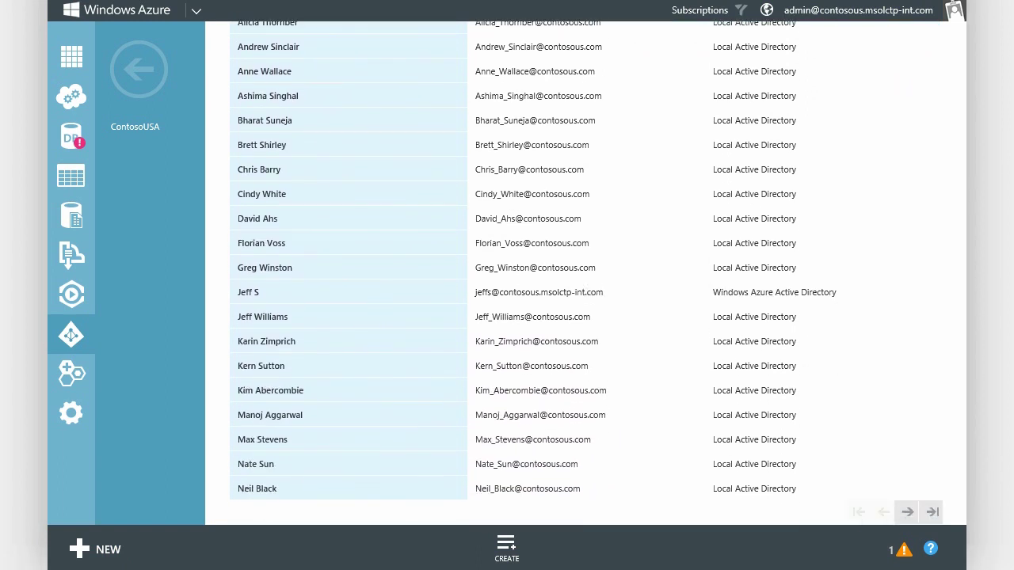
{"action": "scroll", "coordinate": [1007, 297], "scroll_direction": "up", "scroll_amount": 4}
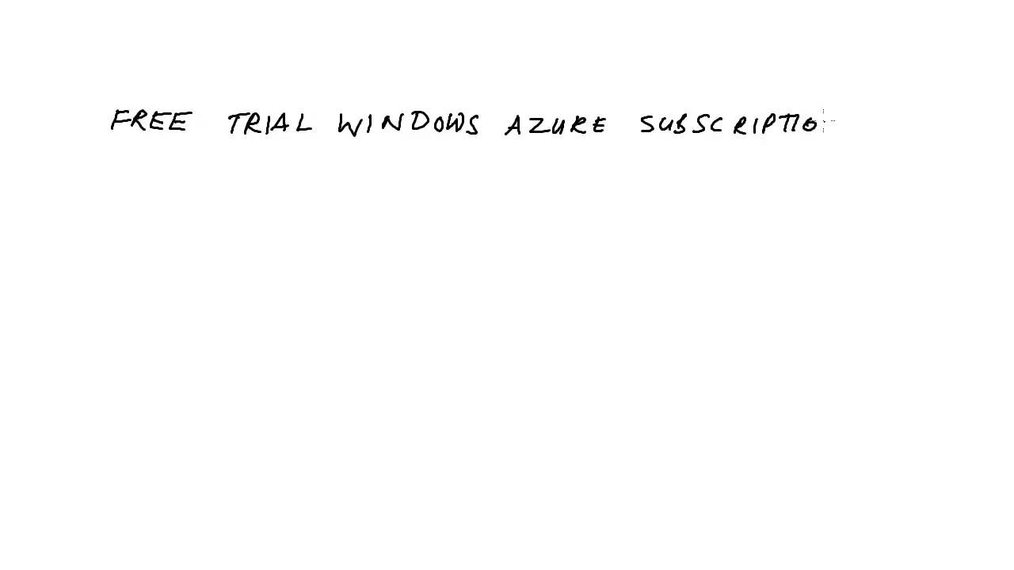
{"action": "mouse_move", "coordinate": [184, 199]}
{"action": "left_mouse_down"}
{"action": "mouse_move", "coordinate": [333, 190]}
{"action": "mouse_move", "coordinate": [548, 202]}
{"action": "mouse_move", "coordinate": [576, 190]}
{"action": "mouse_move", "coordinate": [546, 186]}
{"action": "left_mouse_up"}
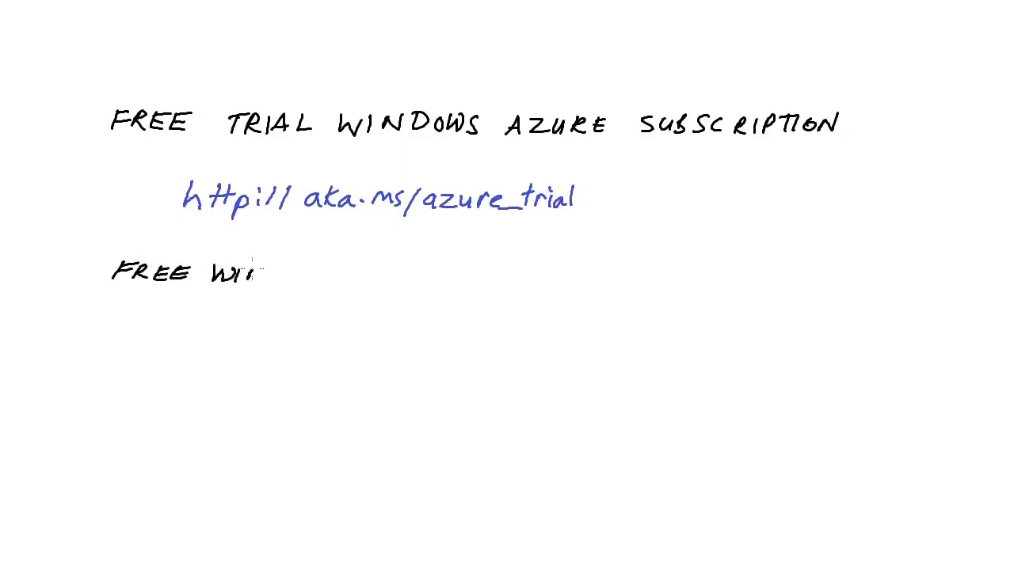